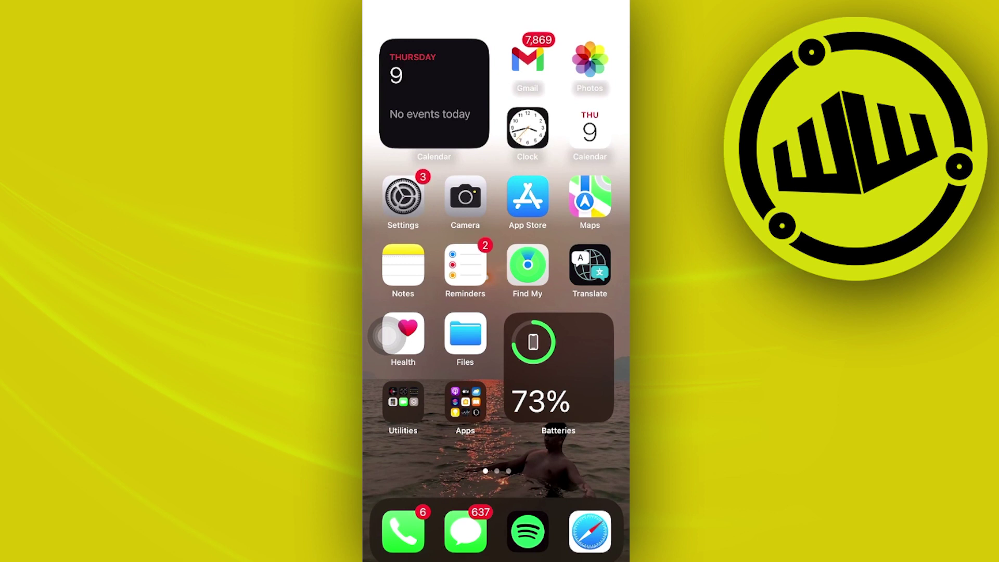
# Swipe to the second Home Screen page with the app folders and clock widget.
pyautogui.moveTo(578, 359); pyautogui.dragTo(406, 359)
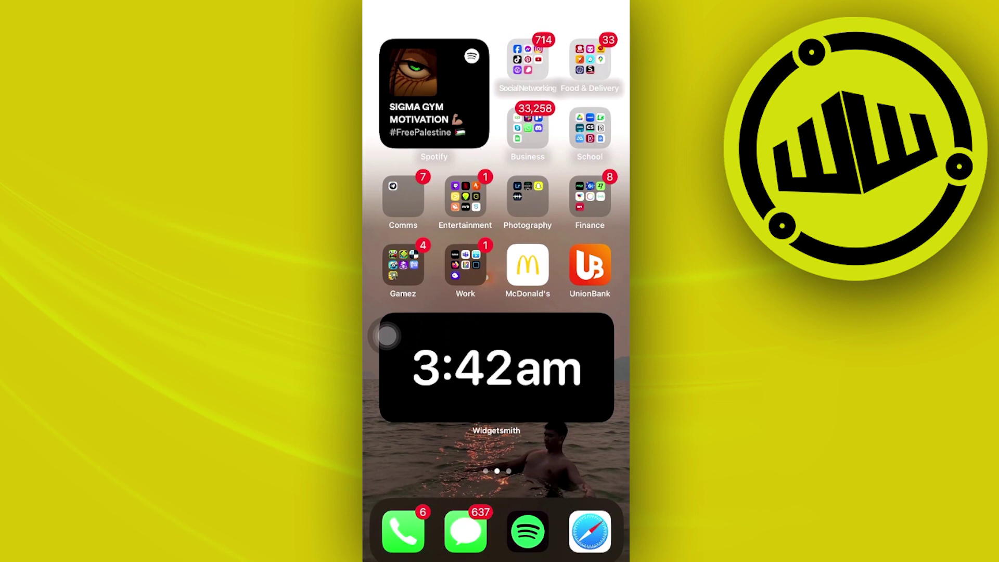
# Launch Instagram from the Social Networking folder and pick the Homer image for a story.
pyautogui.click(527, 59)
pyautogui.click(555, 205)
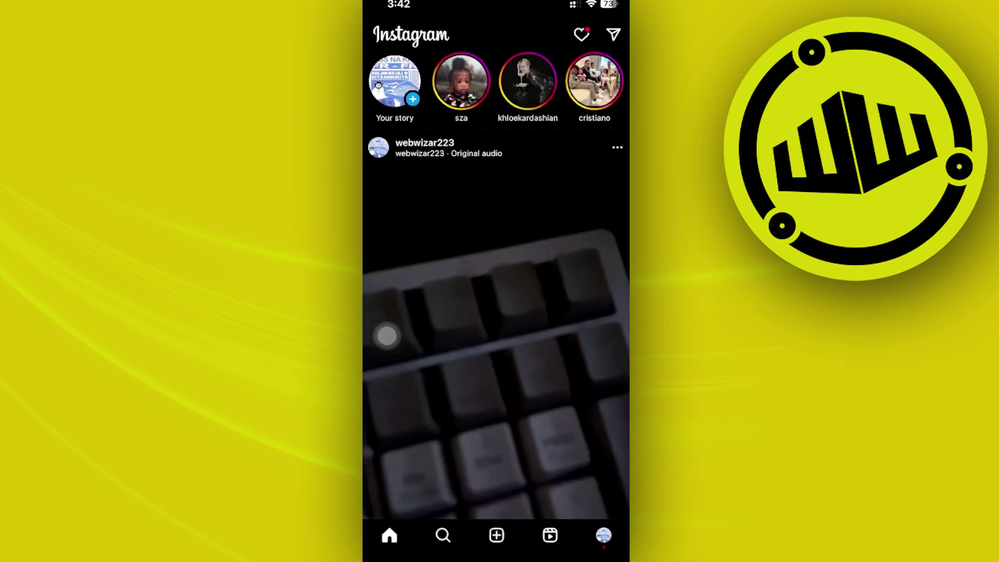
pyautogui.moveTo(387, 336); pyautogui.dragTo(530, 336)
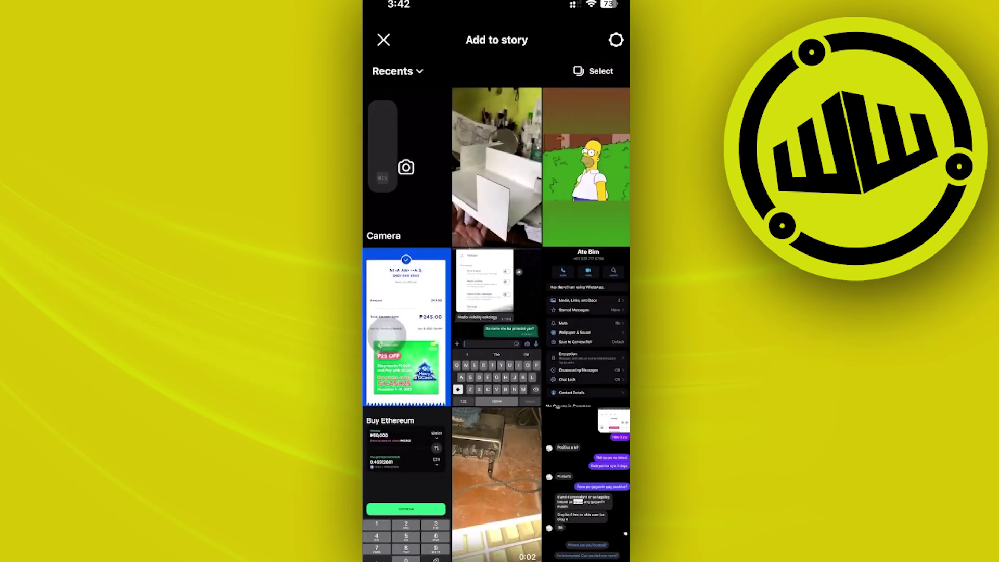
pyautogui.click(585, 167)
# Share the Homer story, then view it and bring up its More actions.
pyautogui.moveTo(609, 336); pyautogui.dragTo(375, 336)
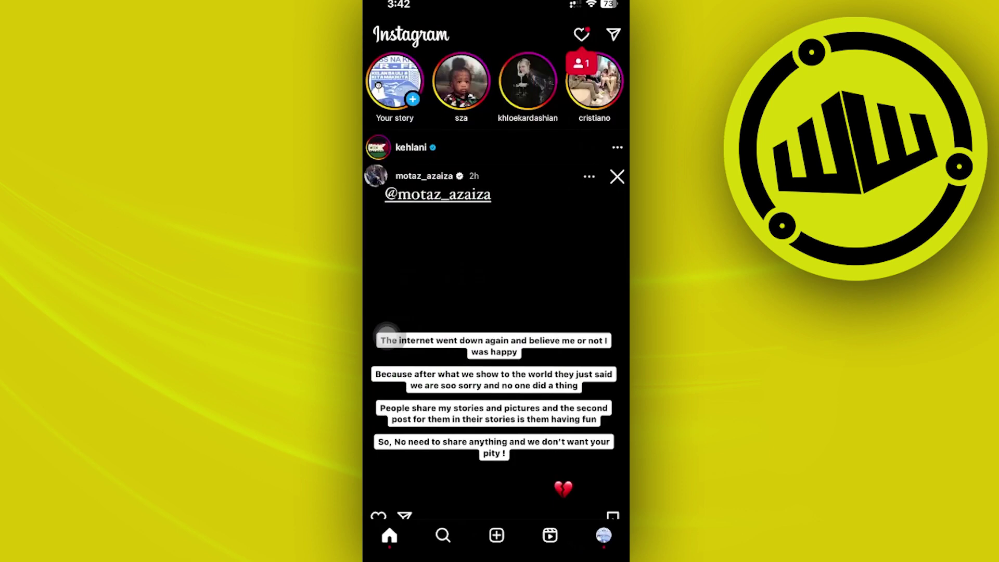
pyautogui.click(394, 82)
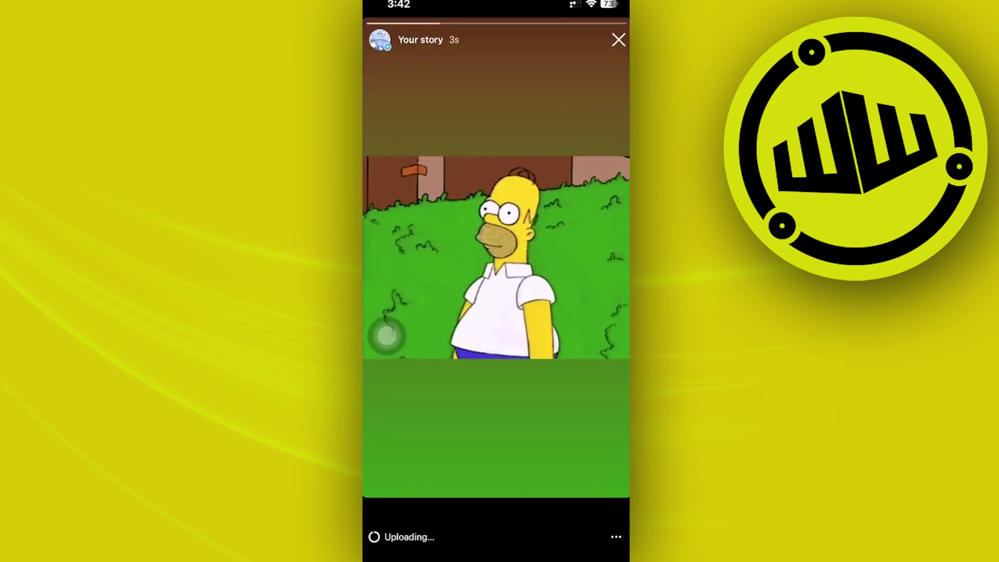
pyautogui.click(605, 531)
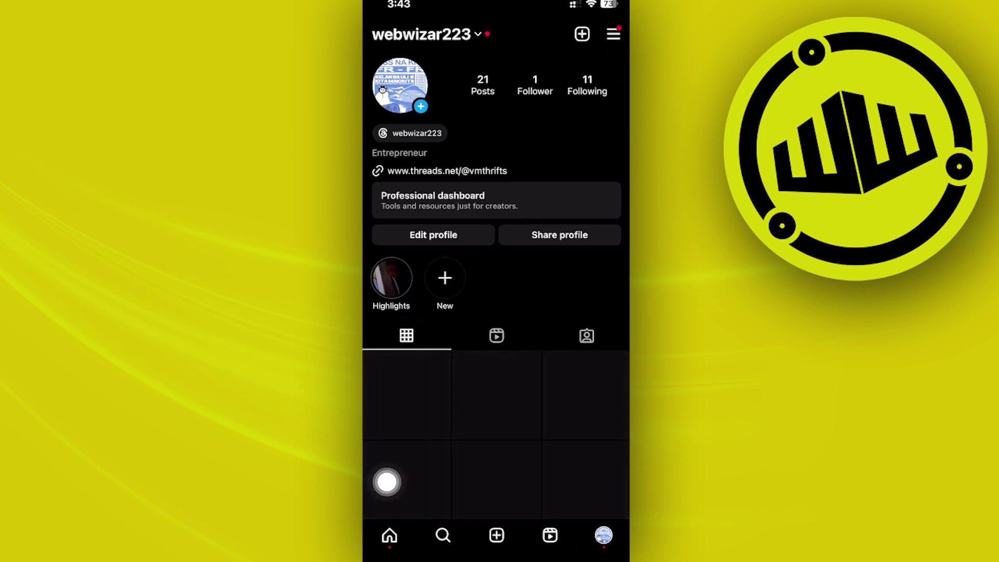
pyautogui.click(614, 33)
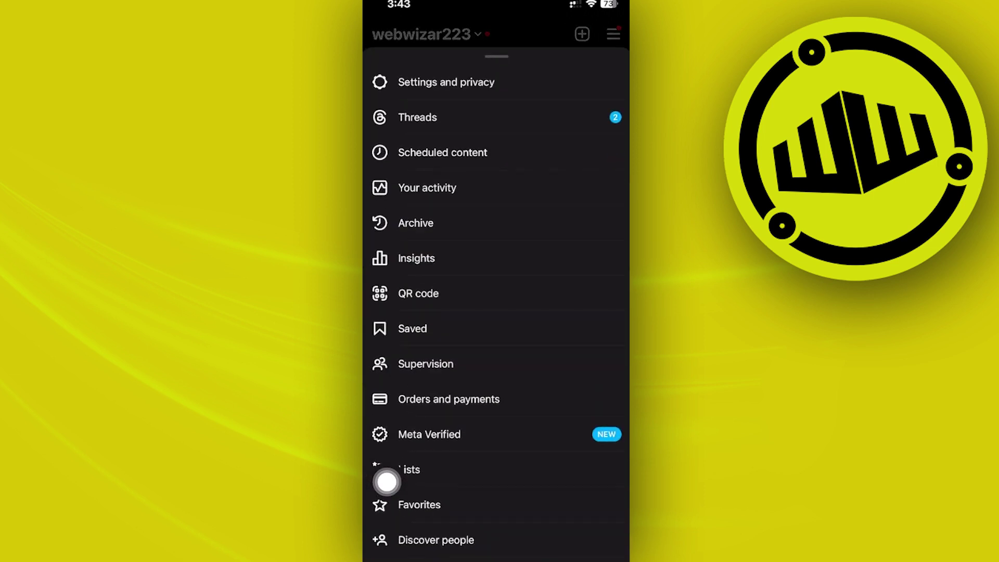
pyautogui.click(416, 222)
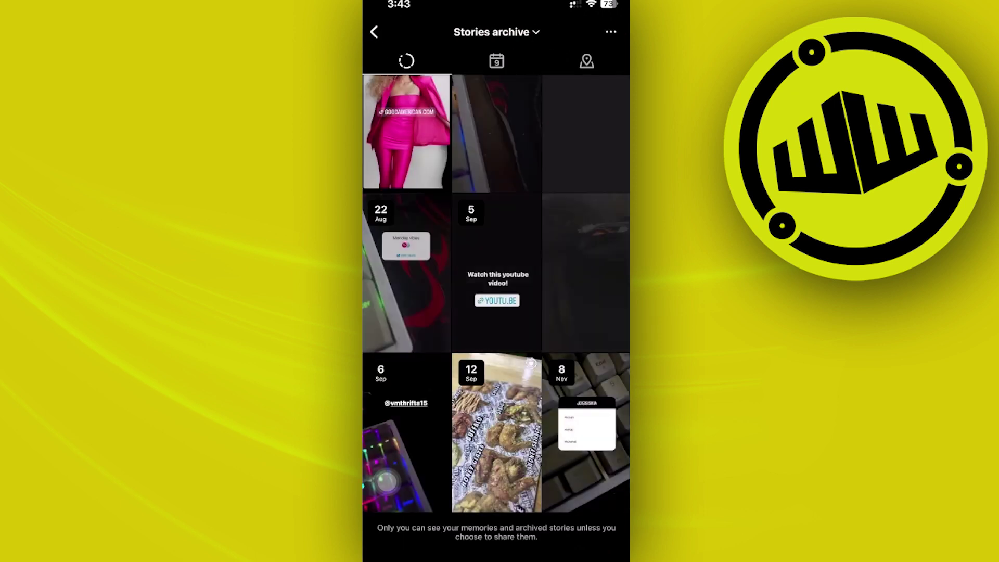
pyautogui.scroll(-1, 497, 312)
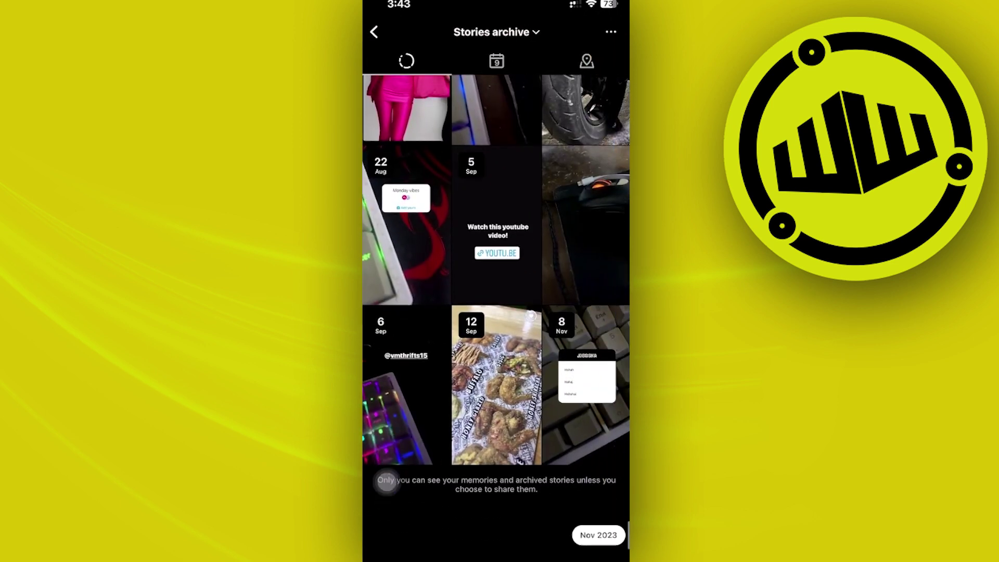
pyautogui.scroll(2, 497, 312)
pyautogui.scroll(-1, 496, 312)
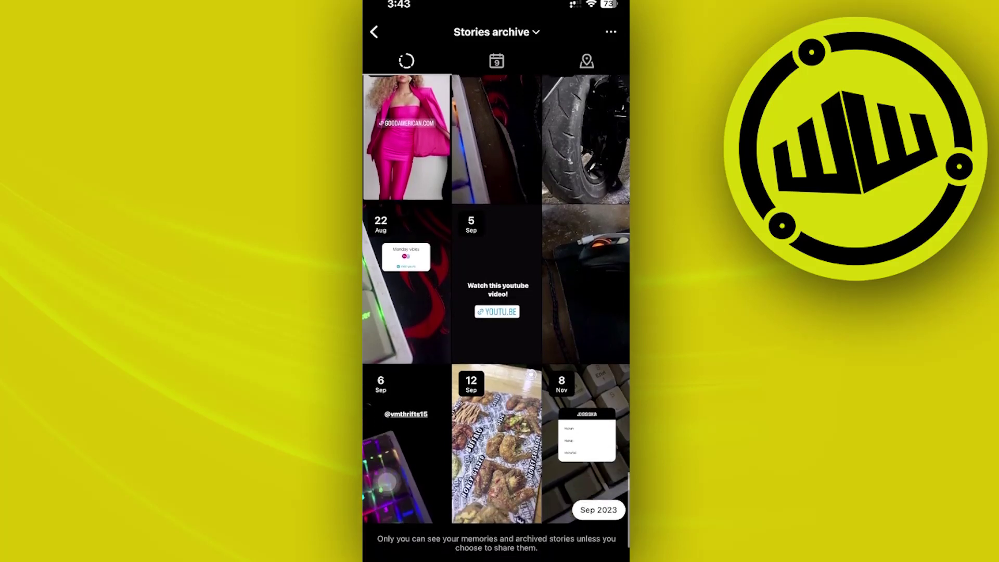
pyautogui.click(492, 31)
pyautogui.click(496, 65)
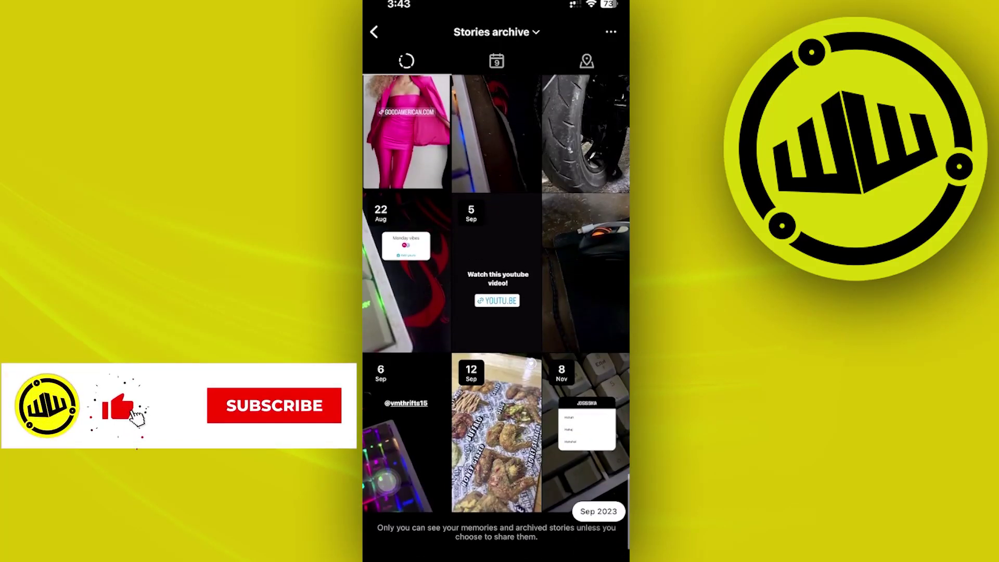
pyautogui.click(610, 32)
pyautogui.click(496, 533)
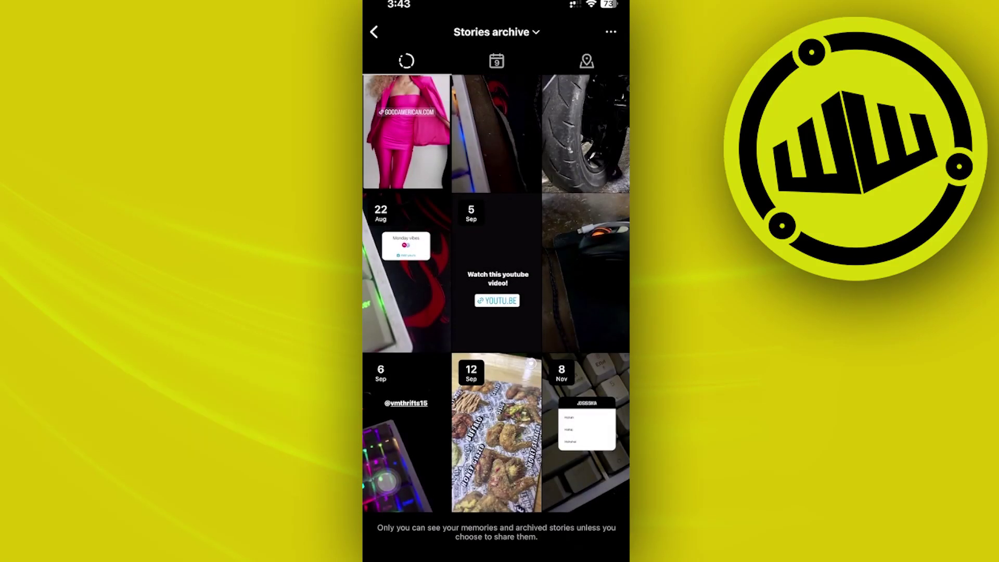
pyautogui.scroll(5, 387, 476)
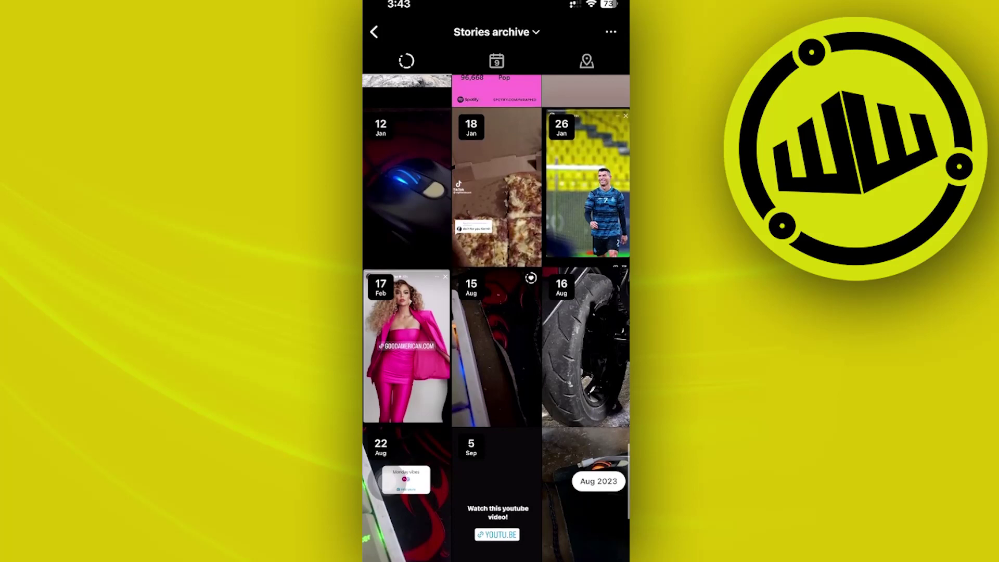
pyautogui.scroll(-5, 386, 482)
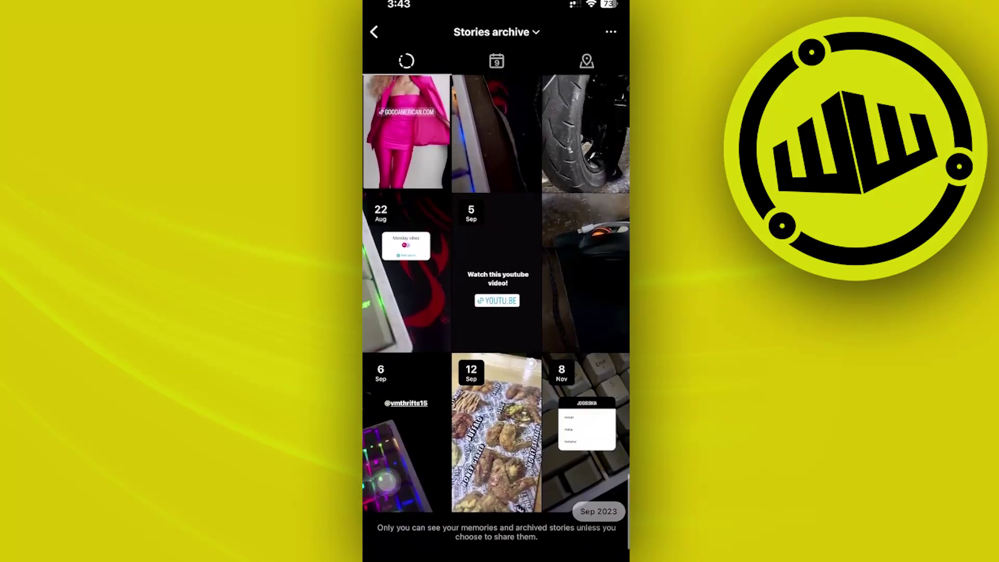
pyautogui.click(585, 414)
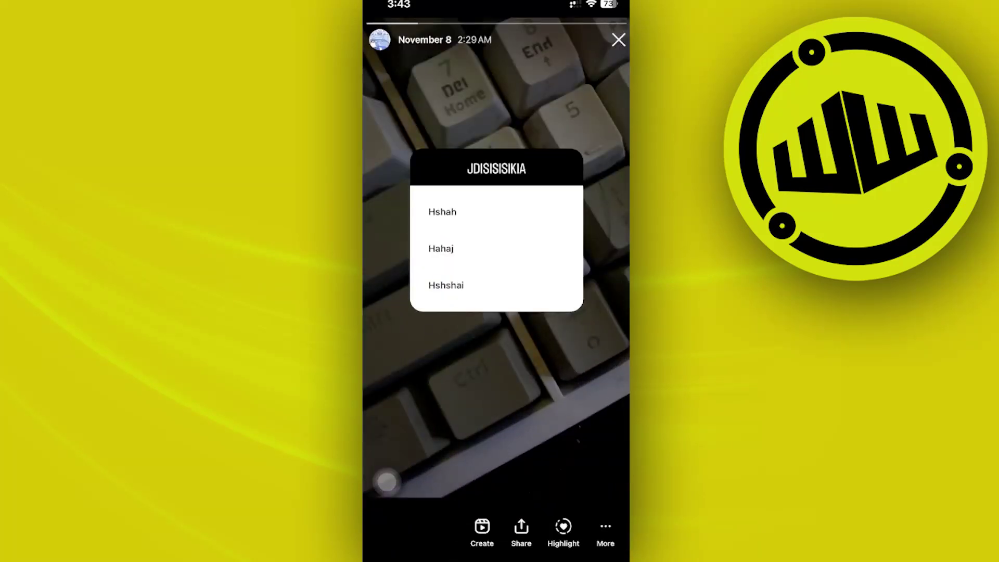
pyautogui.click(618, 40)
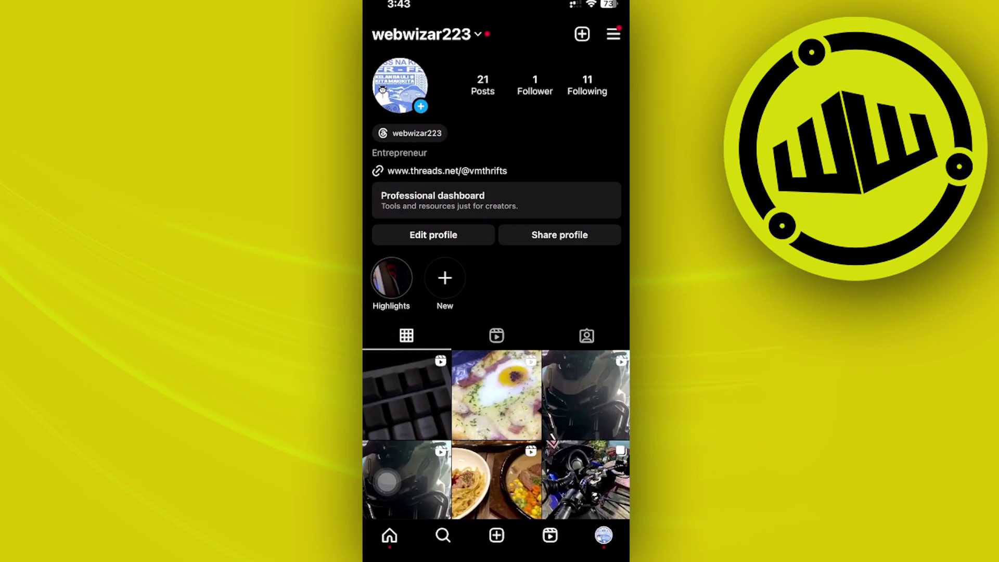
# Go to Your activity from the profile's options menu.
pyautogui.click(614, 33)
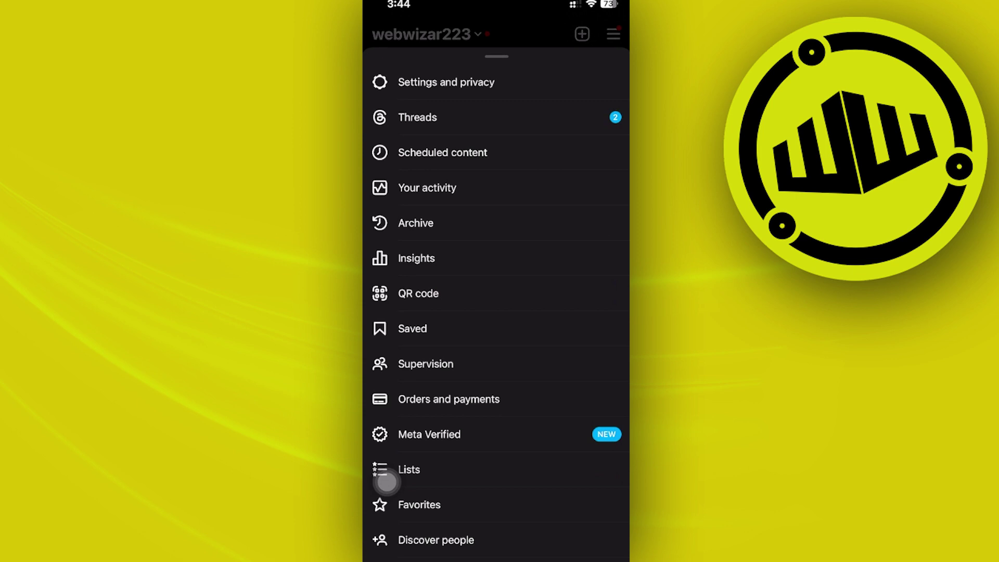
pyautogui.scroll(-3, 607, 462)
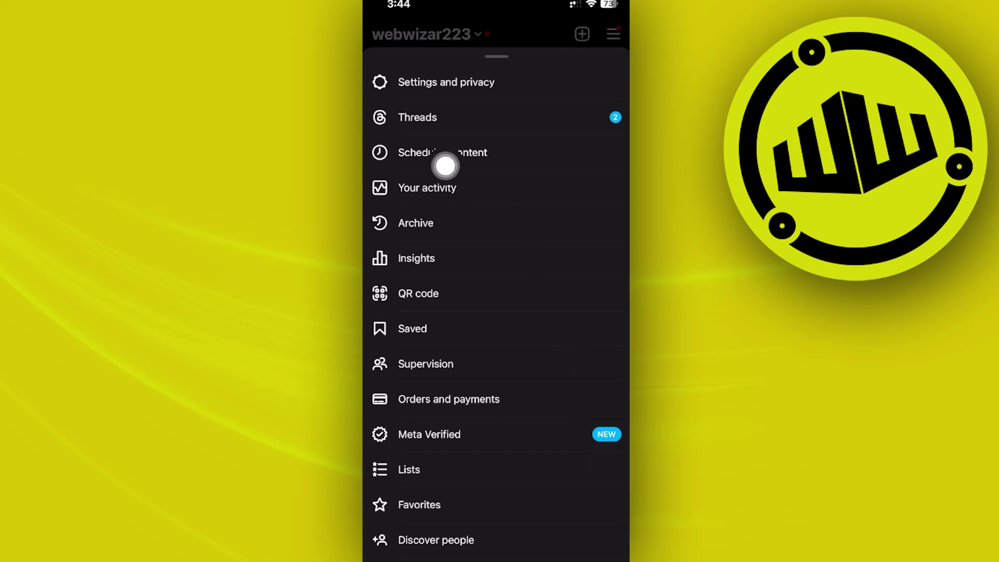
pyautogui.click(437, 188)
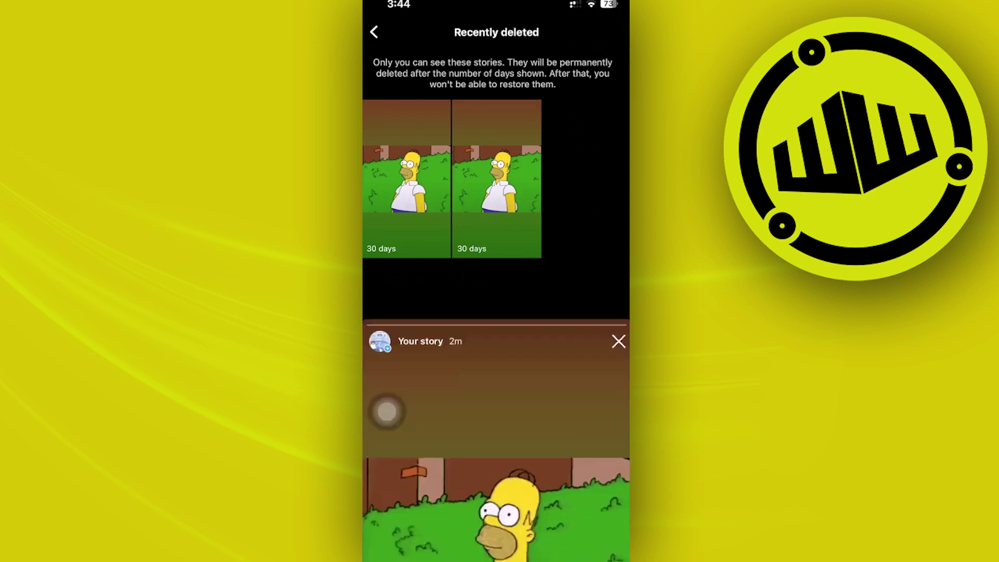
# Restore the deleted Homer story and confirm the restore.
pyautogui.click(497, 492)
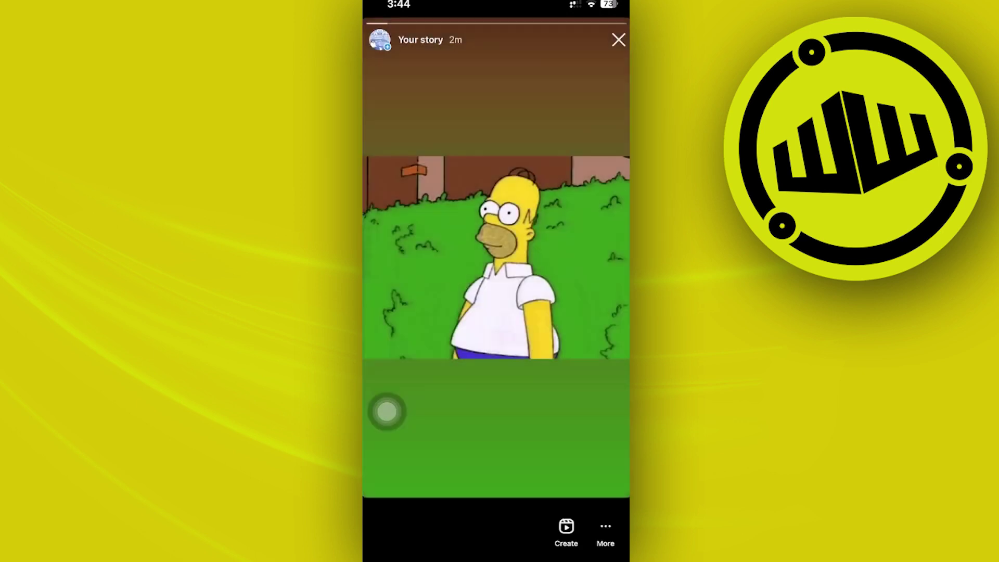
pyautogui.click(495, 328)
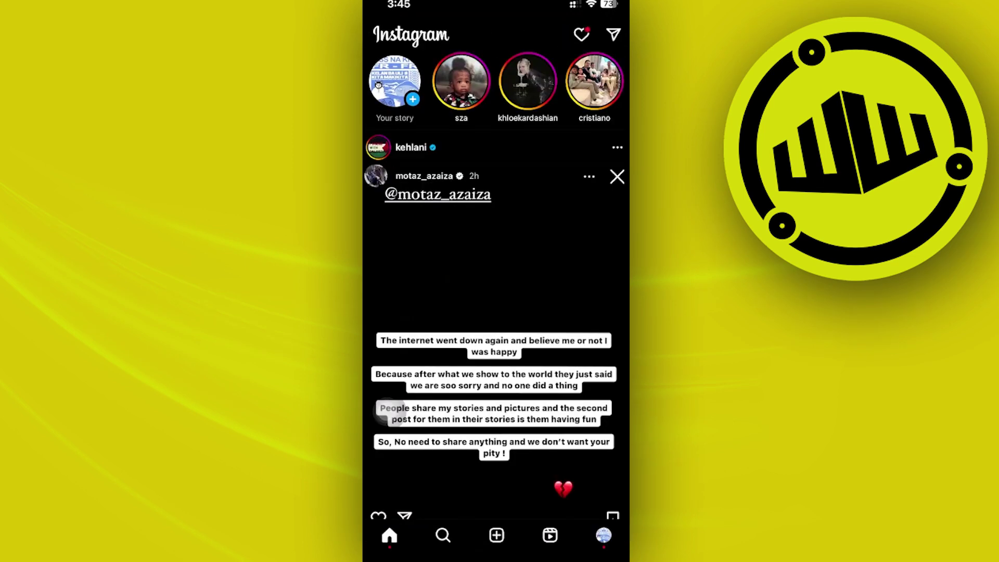
# Refresh the home feed, watch the restored story, and close it.
pyautogui.moveTo(496, 235); pyautogui.dragTo(496, 320)
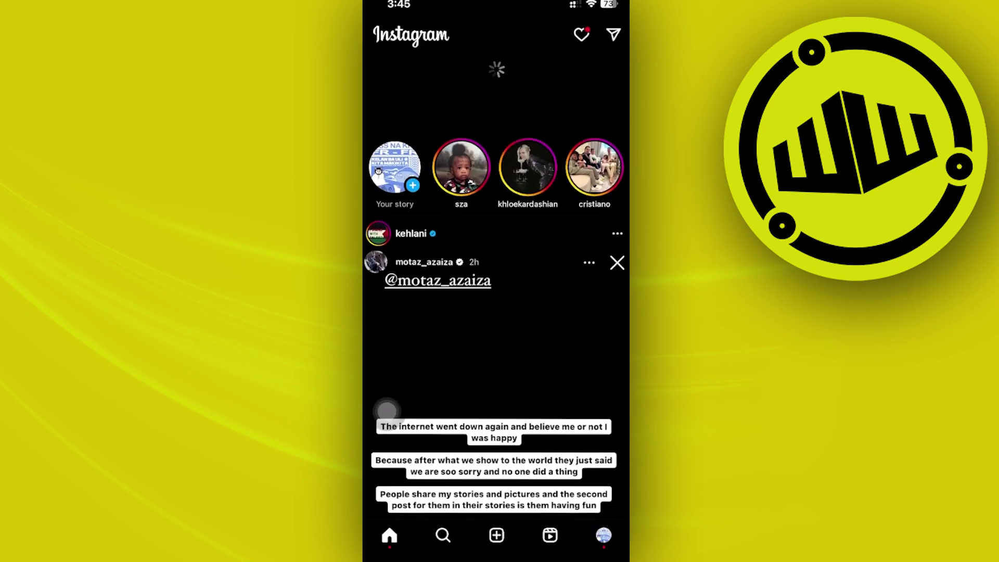
pyautogui.click(394, 83)
pyautogui.click(388, 412)
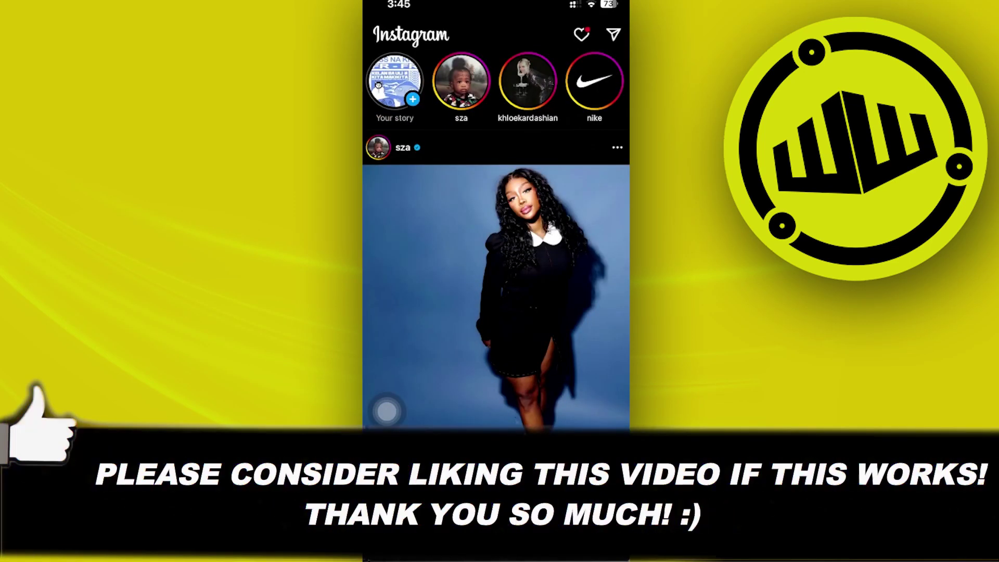
# Leave Instagram through the app switcher for the Home Screen.
pyautogui.moveTo(496, 558); pyautogui.dragTo(496, 312)
pyautogui.moveTo(469, 273); pyautogui.dragTo(593, 273)
pyautogui.click(387, 412)
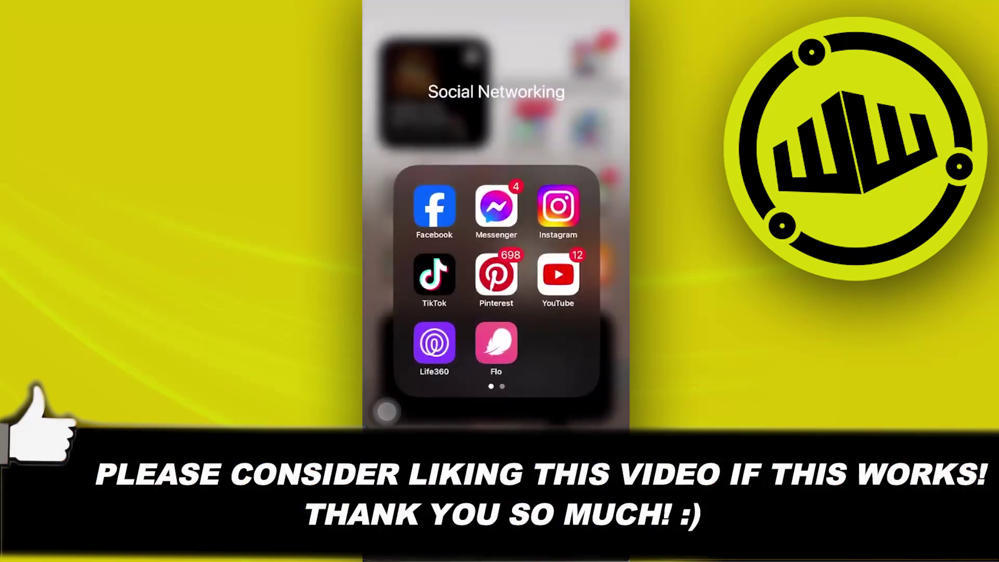